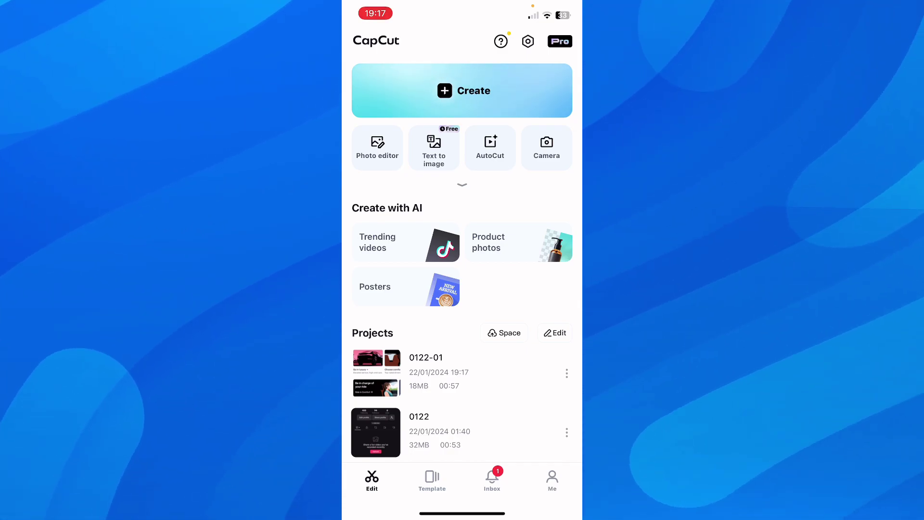
Create a new project from the Uber screen-recording video.
click(463, 90)
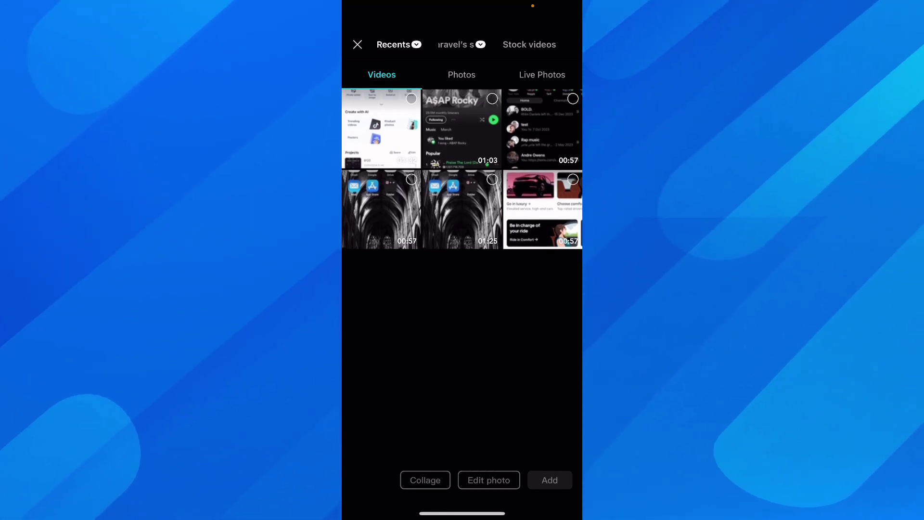
click(572, 179)
click(549, 480)
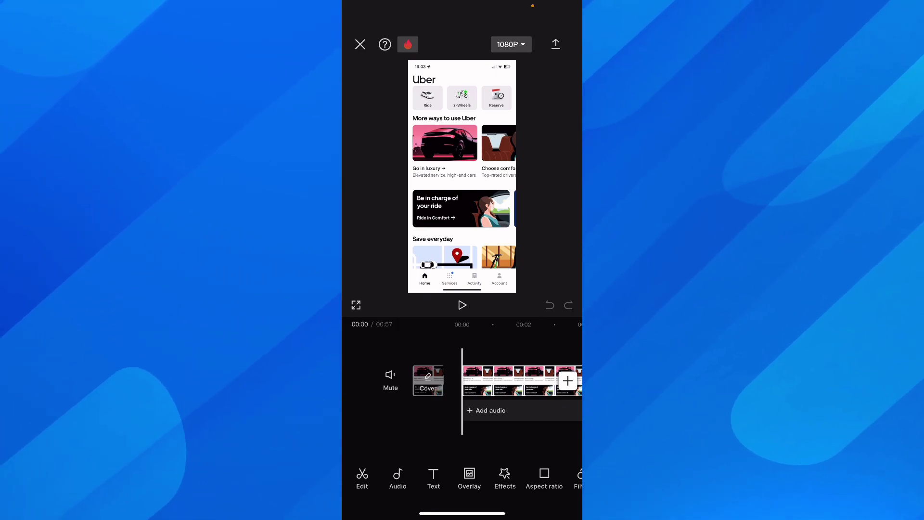
Extract the Uber clip's audio into a separate track and select it.
click(506, 381)
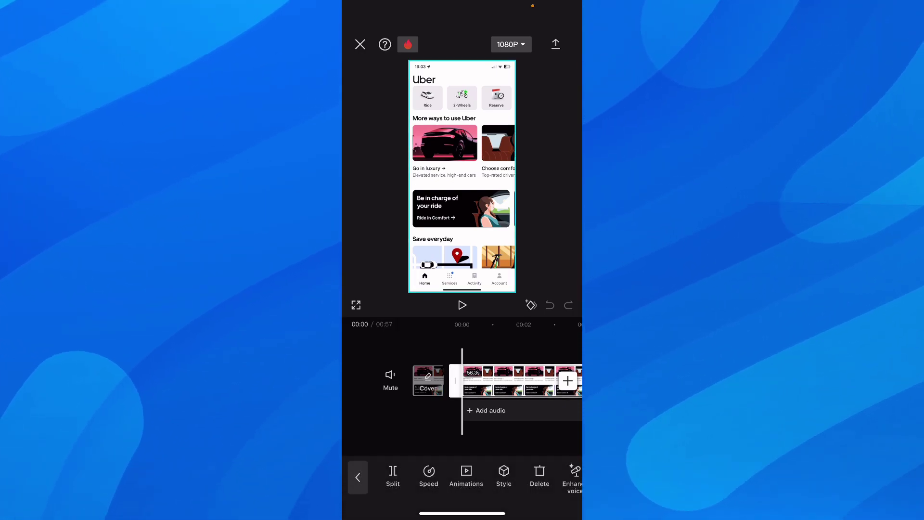
scroll(470, 477, right, 3)
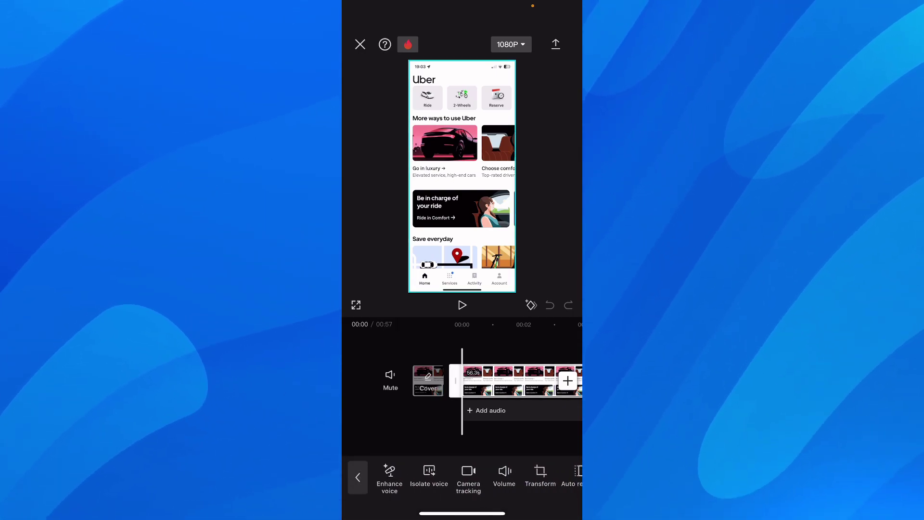
scroll(470, 476, right, 2)
scroll(469, 476, right, 5)
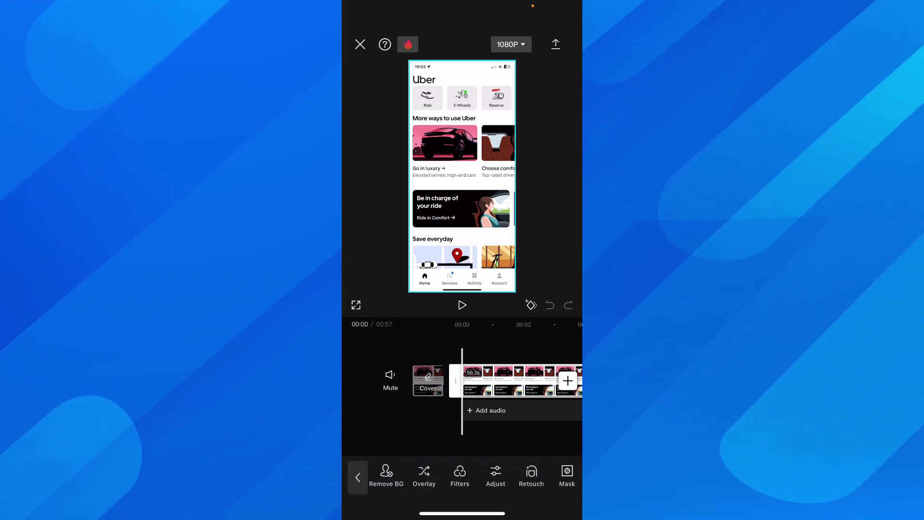
scroll(469, 476, left, 1)
scroll(470, 476, right, 1)
scroll(469, 477, right, 4)
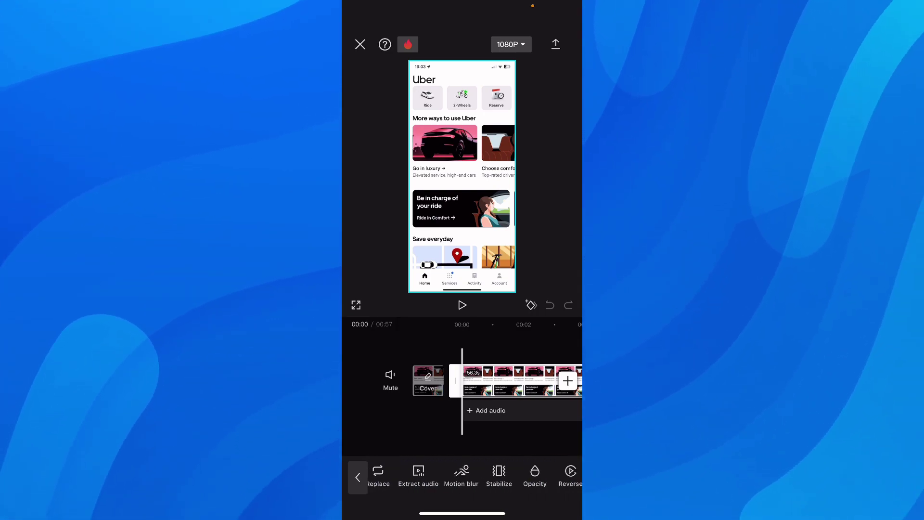
scroll(470, 476, left, 1)
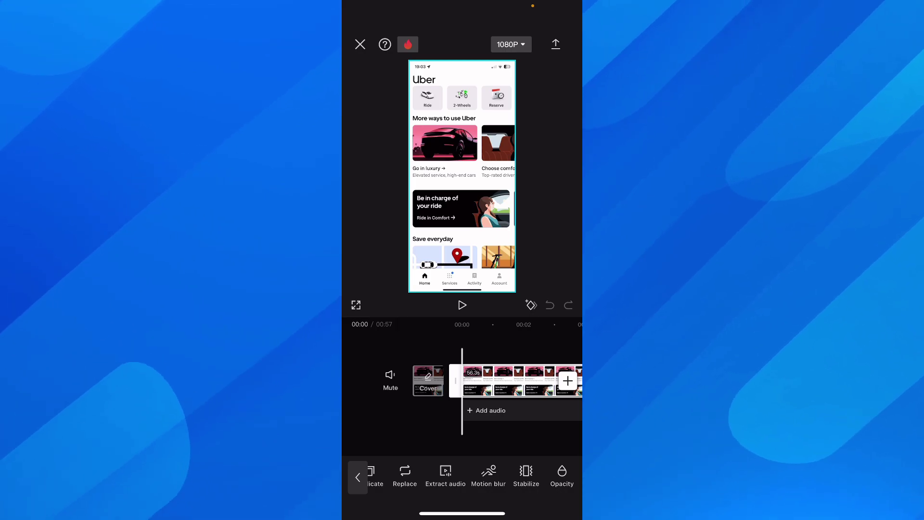
click(445, 477)
scroll(462, 361, right, 3)
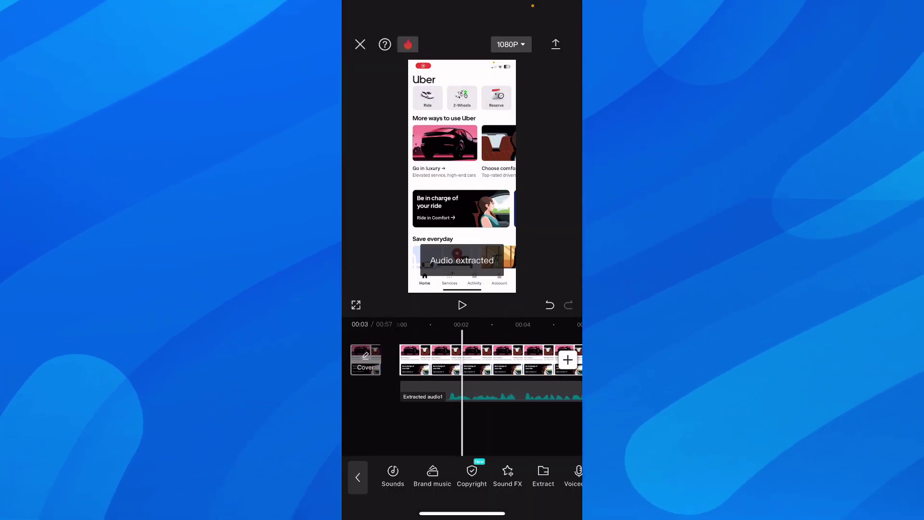
click(433, 395)
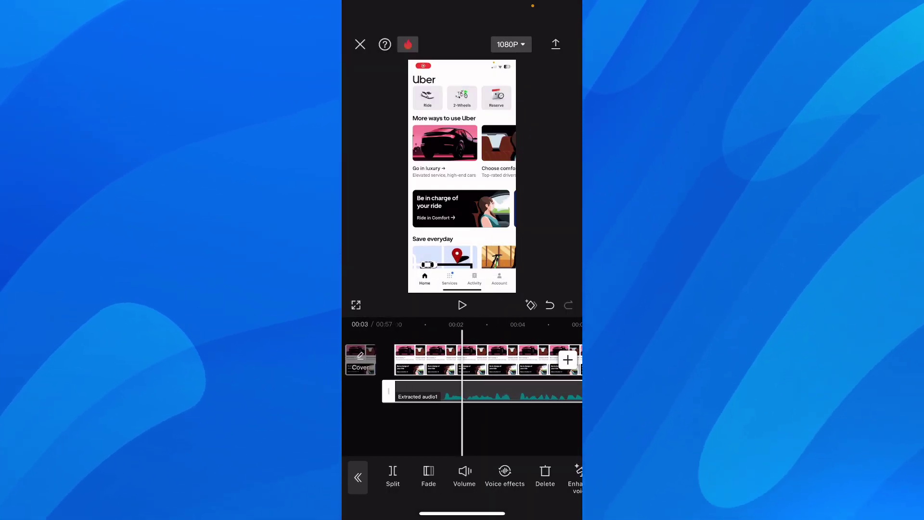
Open Voice effects for the extracted audio and choose the Eco preset.
click(504, 477)
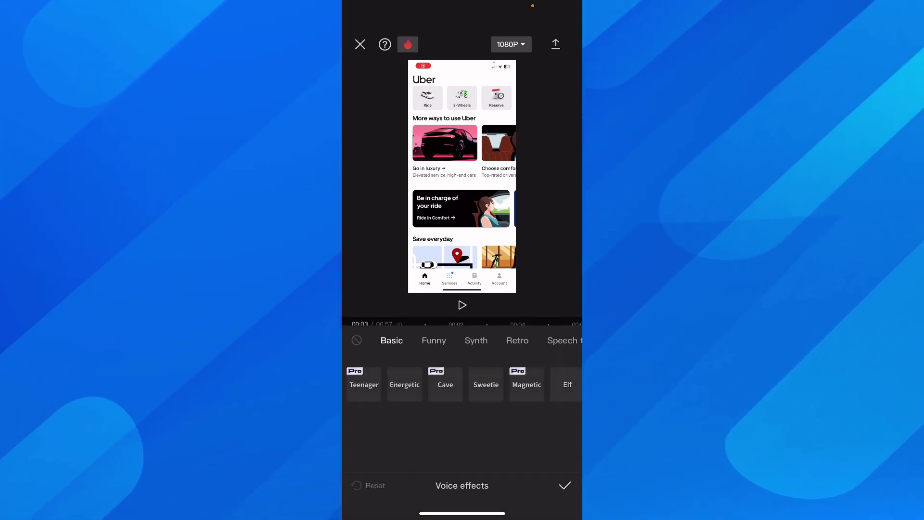
scroll(463, 384, right, 3)
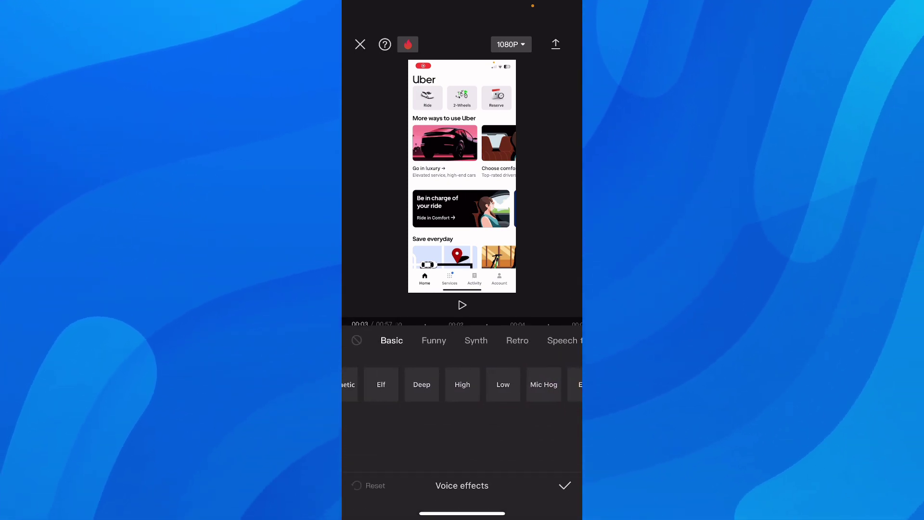
scroll(462, 384, right, 2)
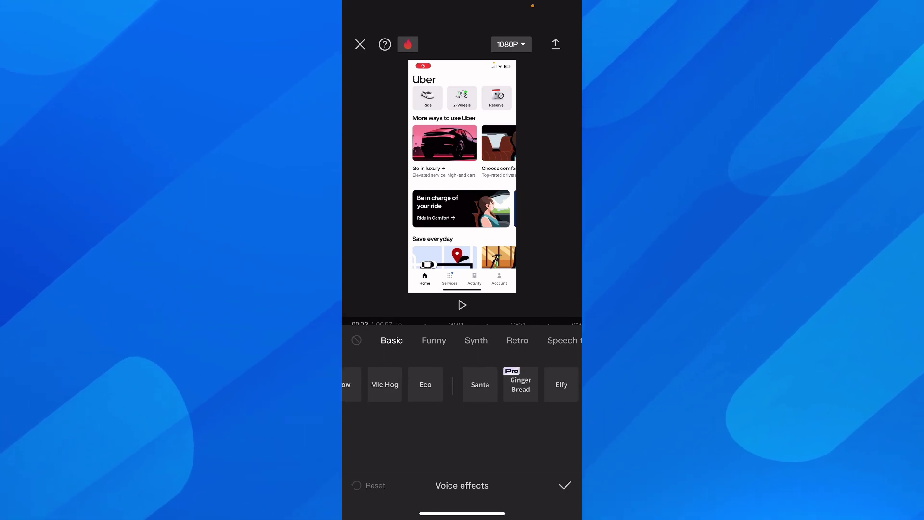
click(443, 384)
Confirm the Eco voice effect on the audio track.
click(564, 485)
mouse_move(505, 358)
mouse_down()
mouse_move(487, 357)
mouse_move(513, 358)
mouse_up()
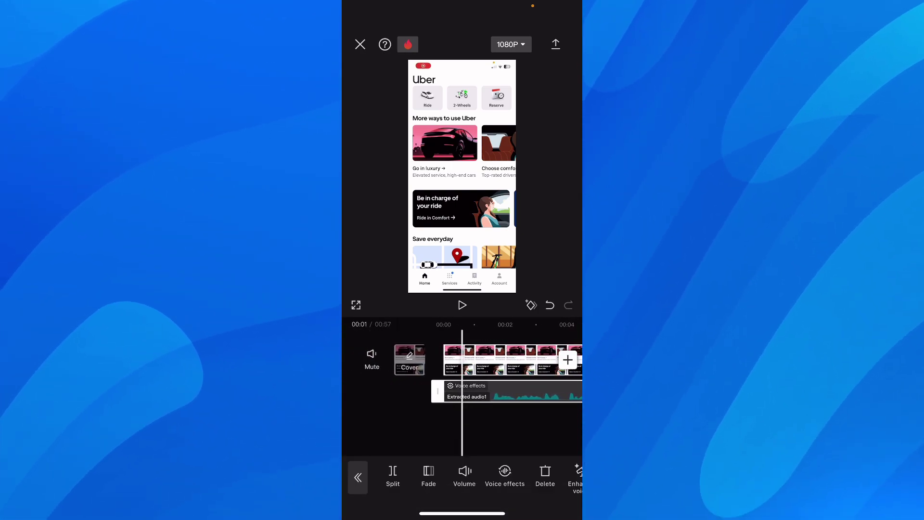